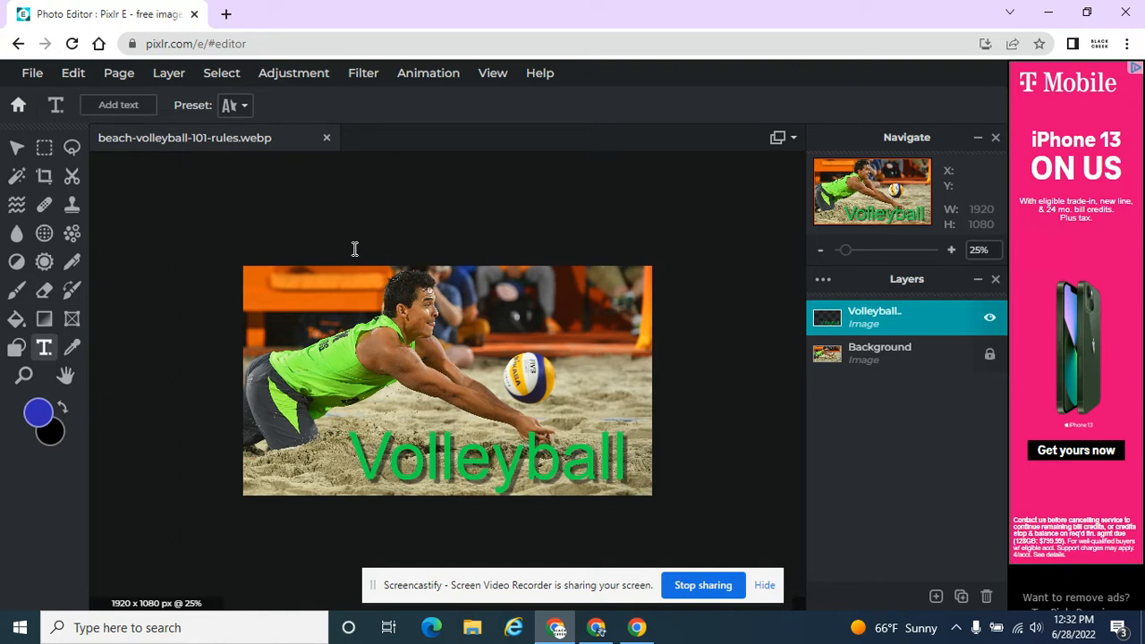
Set the page size to 2500 px wide and 2500 px high, keeping the centre anchor point.
{"action": "left_click", "coordinate": [126, 79]}
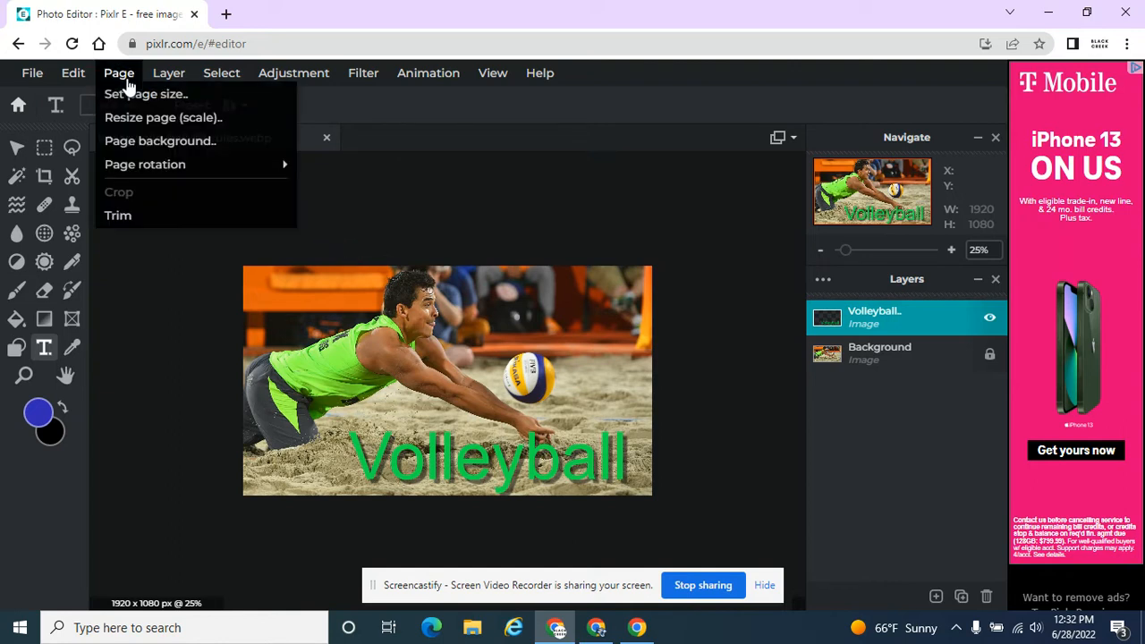
{"action": "left_click", "coordinate": [130, 95]}
{"action": "left_click", "coordinate": [885, 247]}
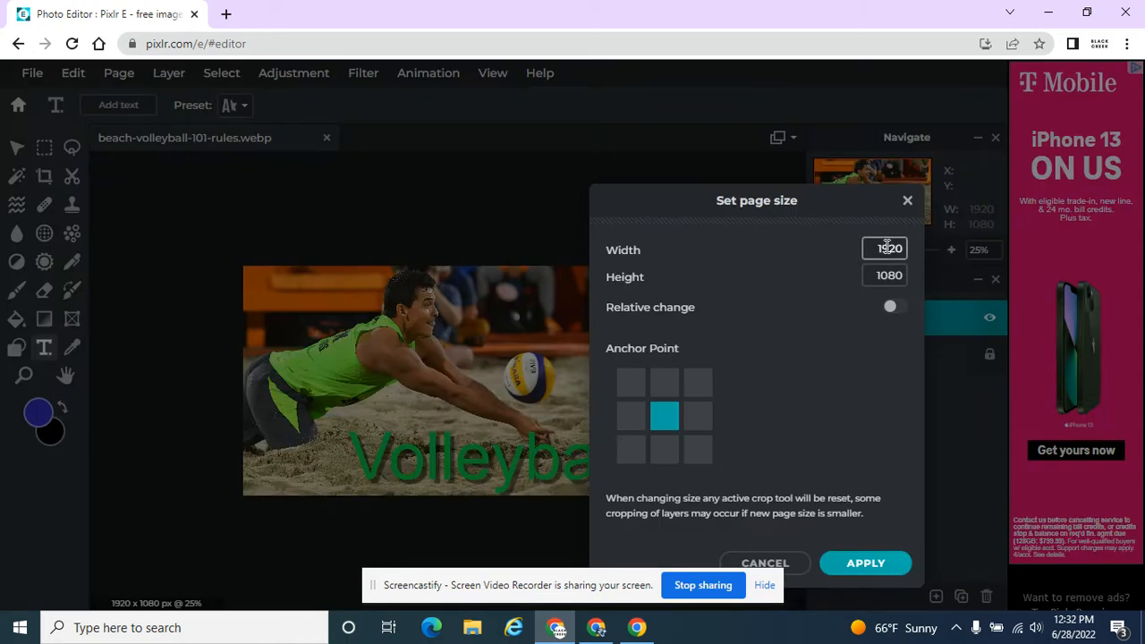
{"action": "double_click", "coordinate": [876, 248]}
{"action": "type", "text": "2500"}
{"action": "key", "text": "Tab"}
{"action": "type", "text": "250"}
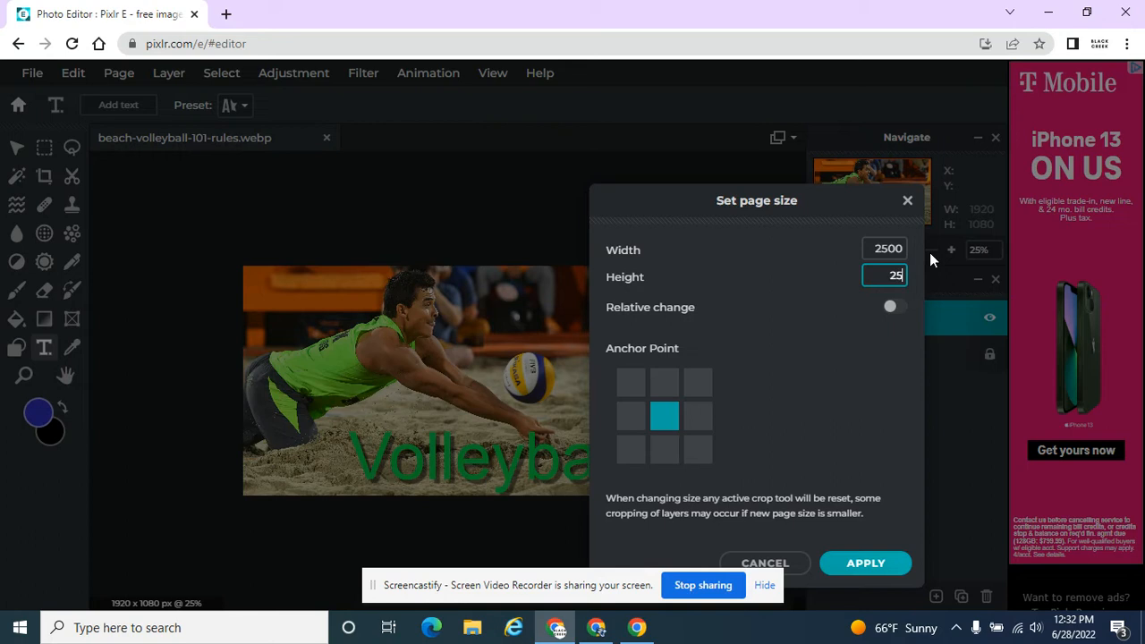
{"action": "type", "text": "0"}
{"action": "left_click", "coordinate": [882, 565]}
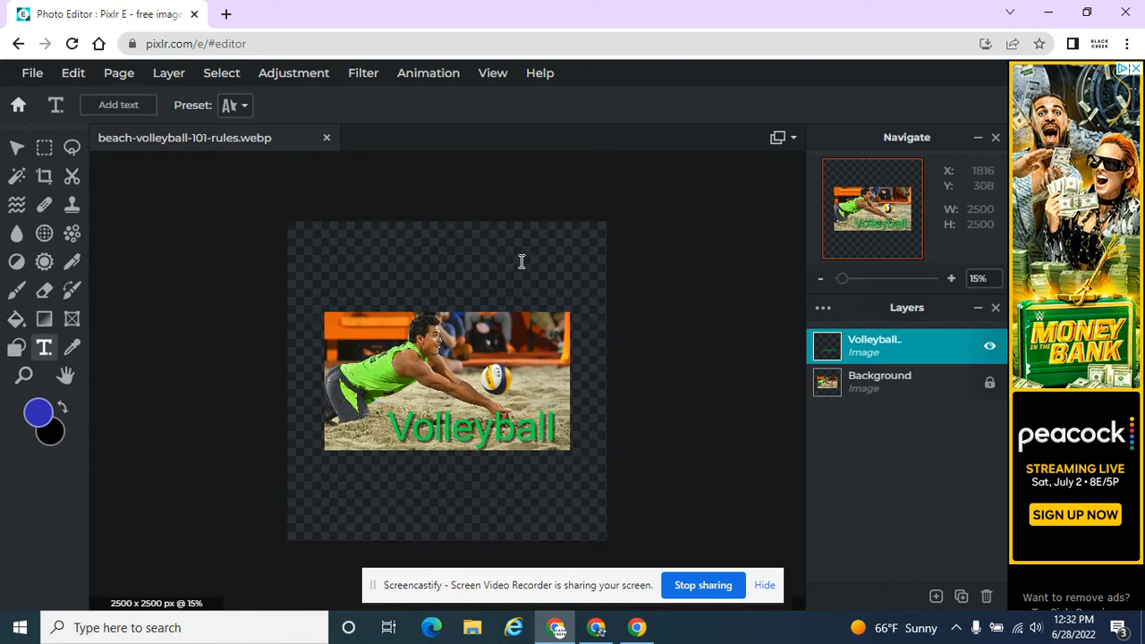
Change the page background from transparent to the green swatch #12DA4B.
{"action": "left_click", "coordinate": [119, 75]}
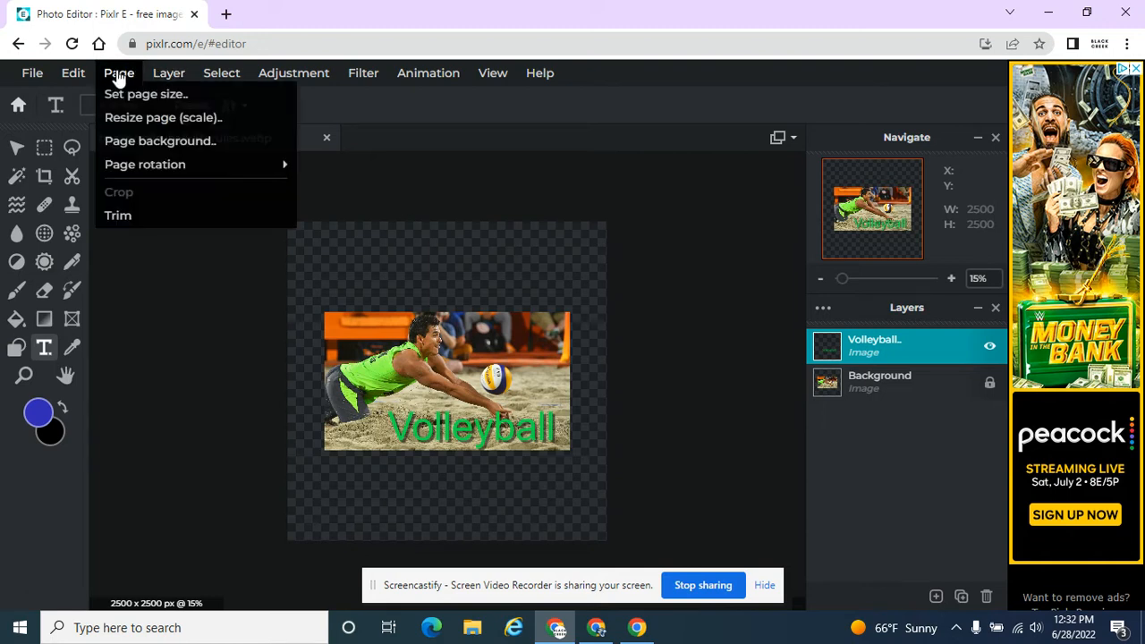
{"action": "left_click", "coordinate": [143, 140]}
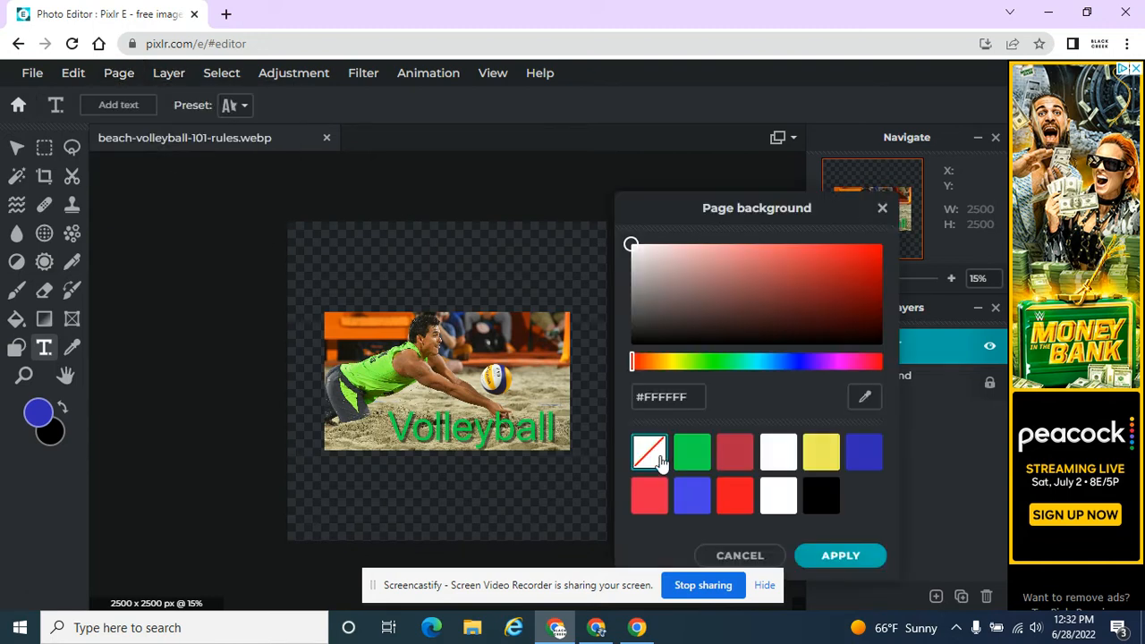
{"action": "left_click", "coordinate": [691, 458]}
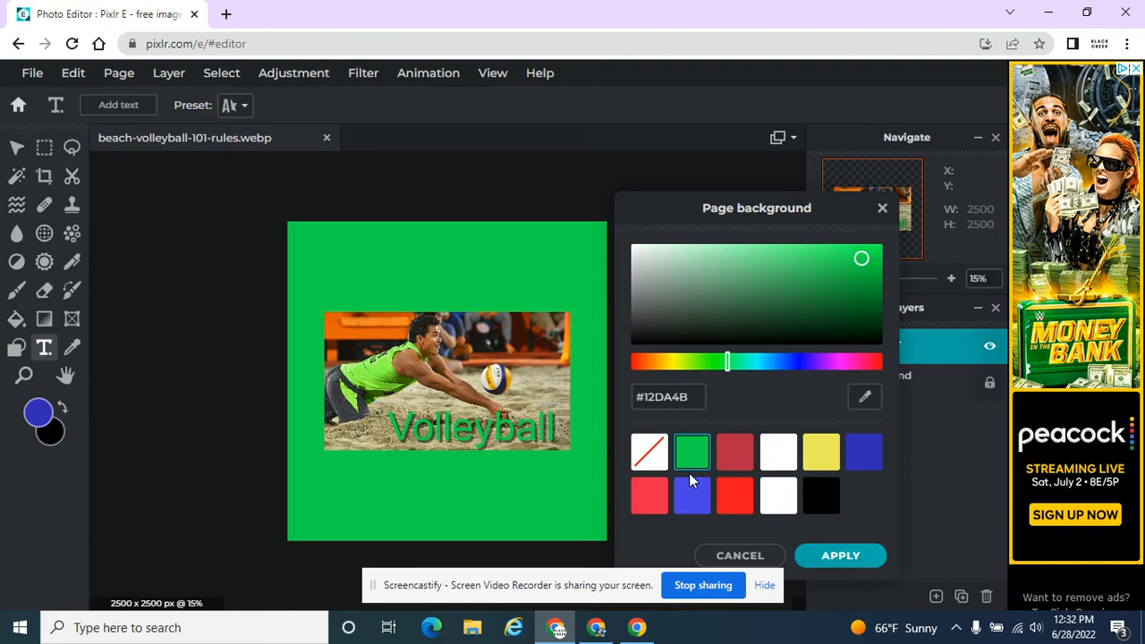
{"action": "left_click", "coordinate": [850, 557]}
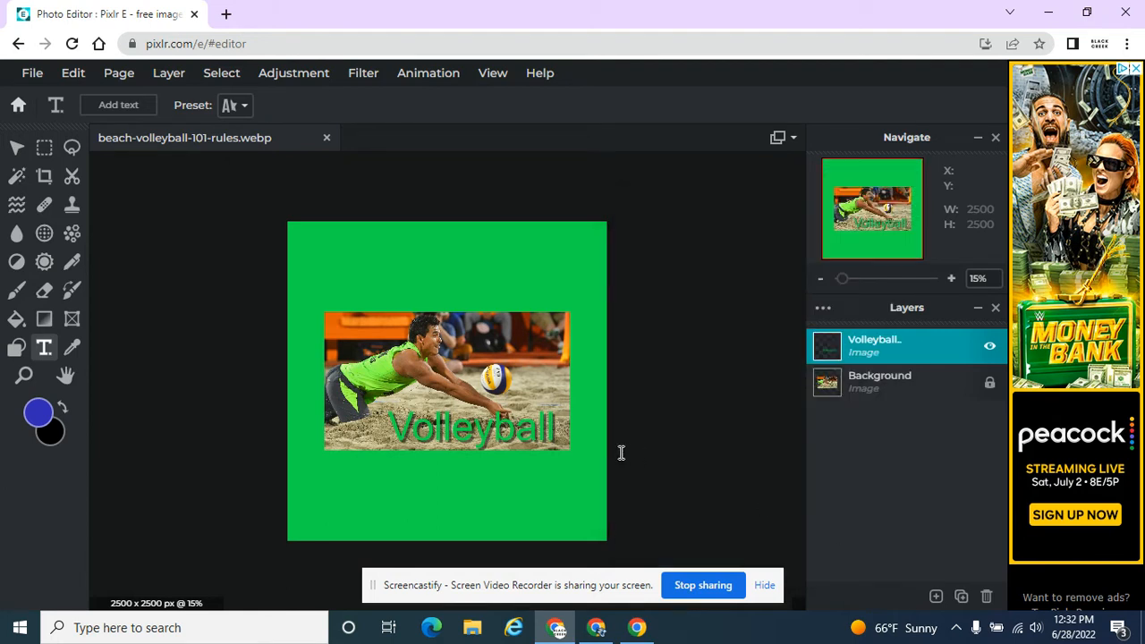
{"action": "left_click", "coordinate": [120, 75]}
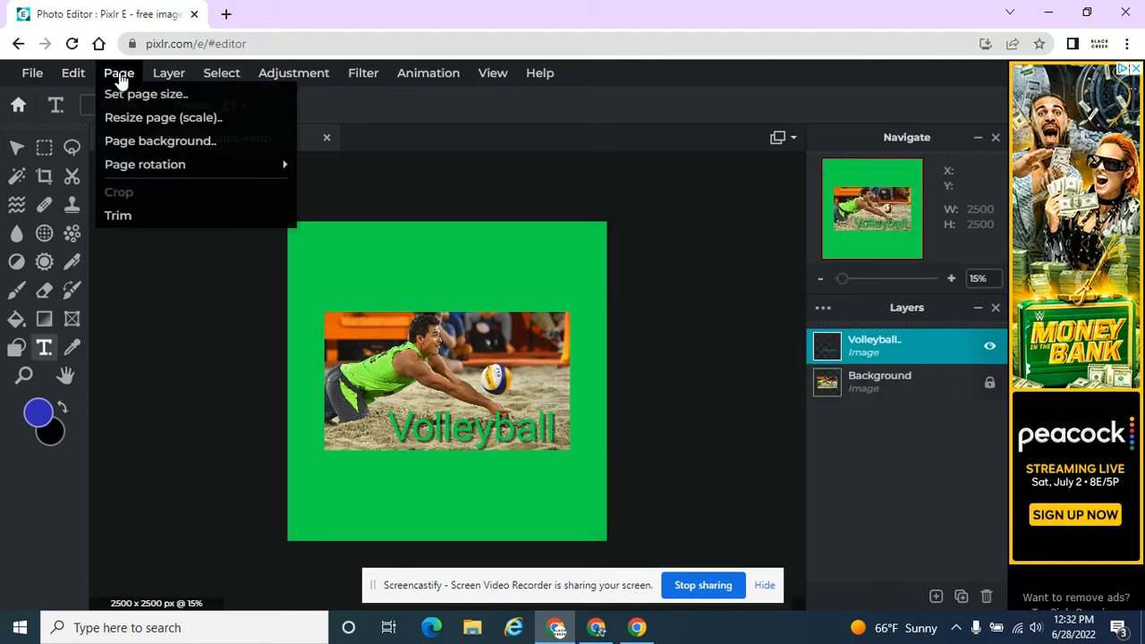
{"action": "mouse_move", "coordinate": [143, 170]}
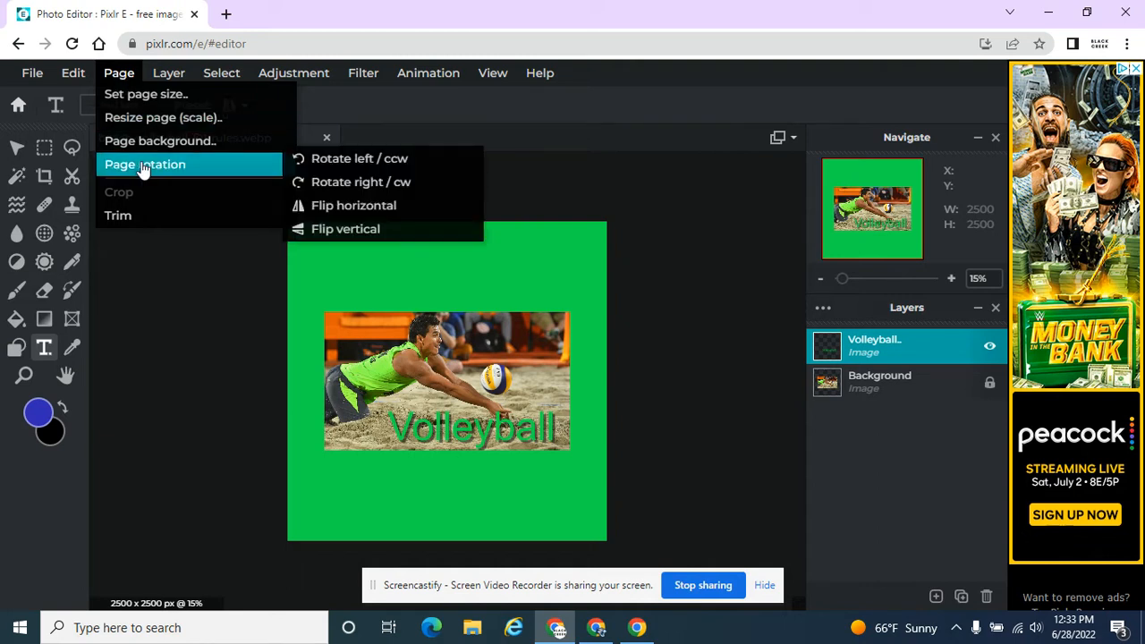
{"action": "left_click", "coordinate": [119, 80]}
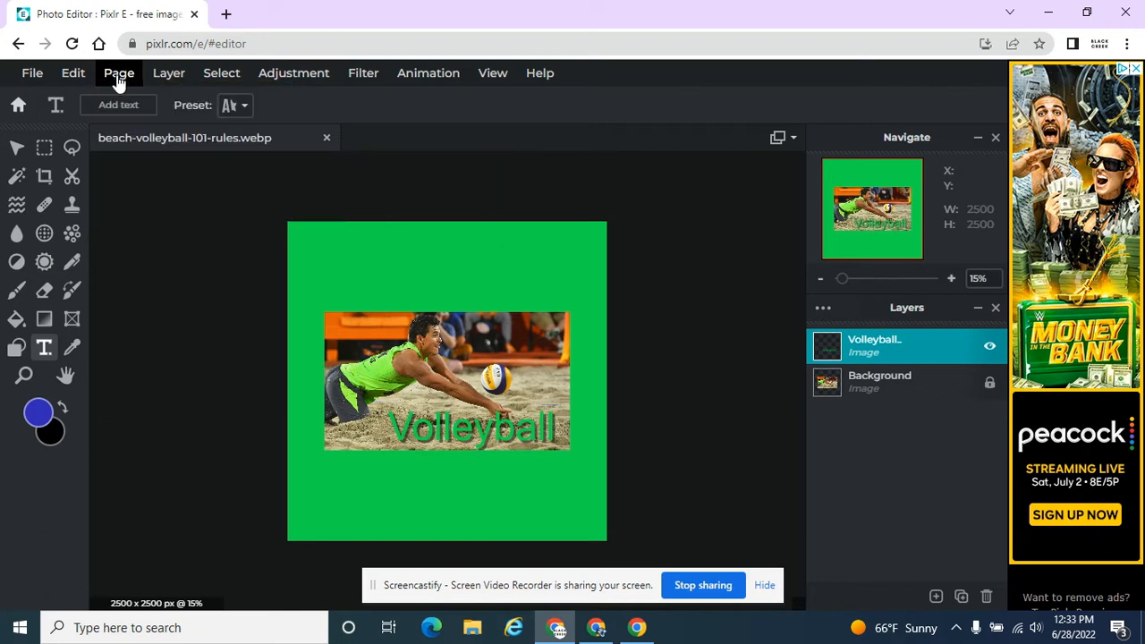
Unlock the Background layer and add a mask to it.
{"action": "left_click", "coordinate": [883, 398]}
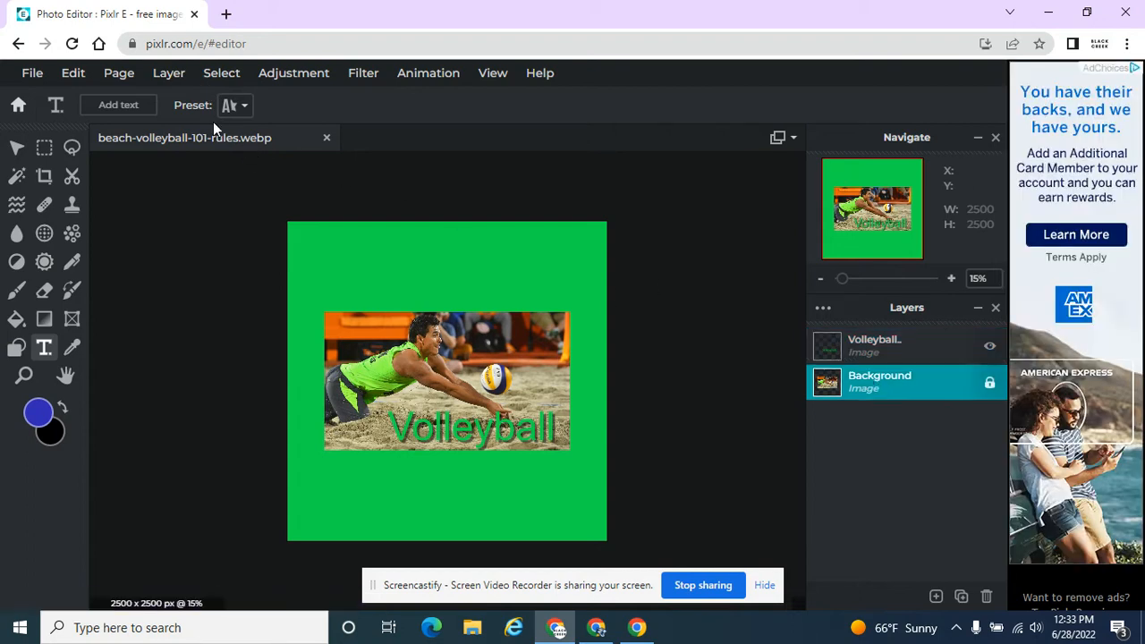
{"action": "left_click", "coordinate": [990, 385]}
{"action": "left_click", "coordinate": [169, 73]}
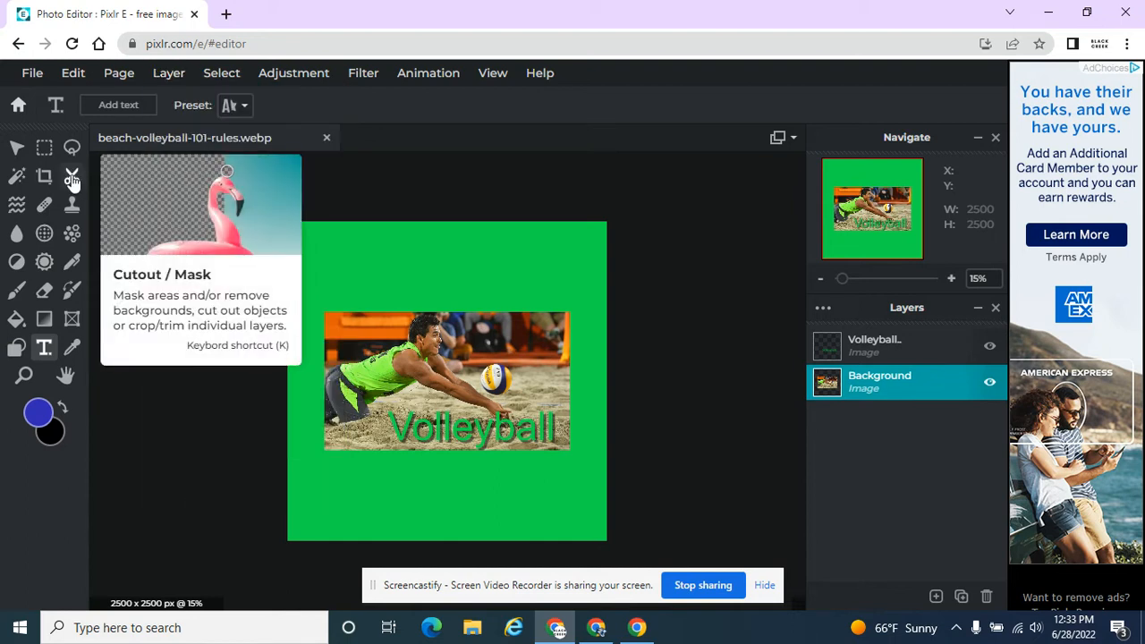
{"action": "left_click", "coordinate": [169, 76]}
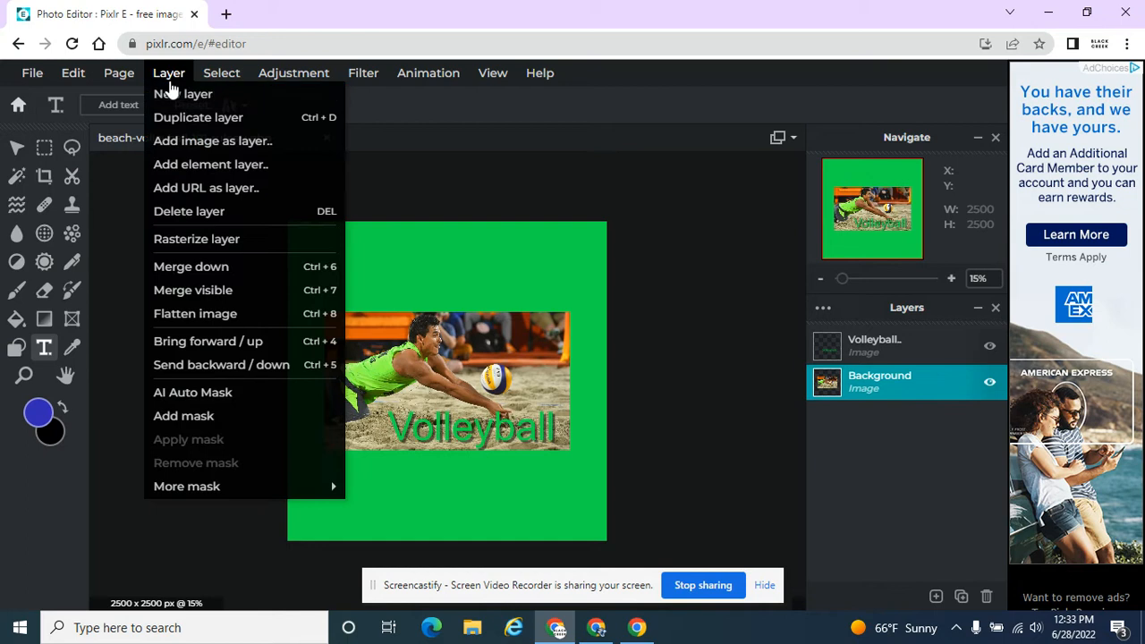
{"action": "left_click", "coordinate": [195, 419]}
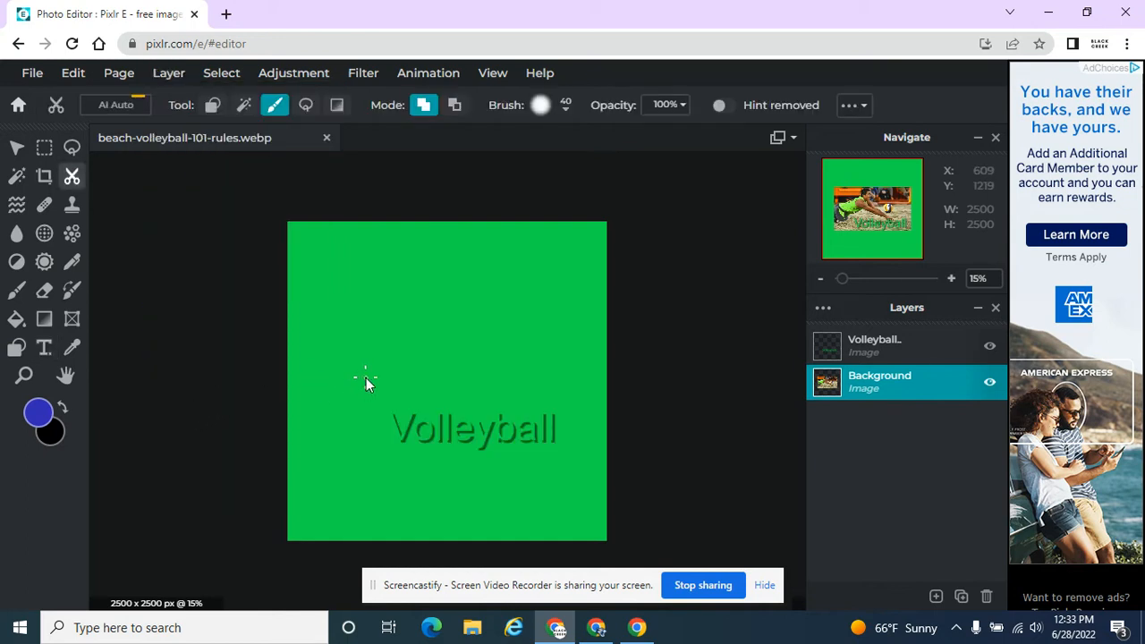
Set the mask brush size to 430 px and paint over the hidden photo to reveal all of it.
{"action": "left_click", "coordinate": [541, 105]}
{"action": "left_click_drag", "start_coordinate": [570, 167], "coordinate": [641, 166]}
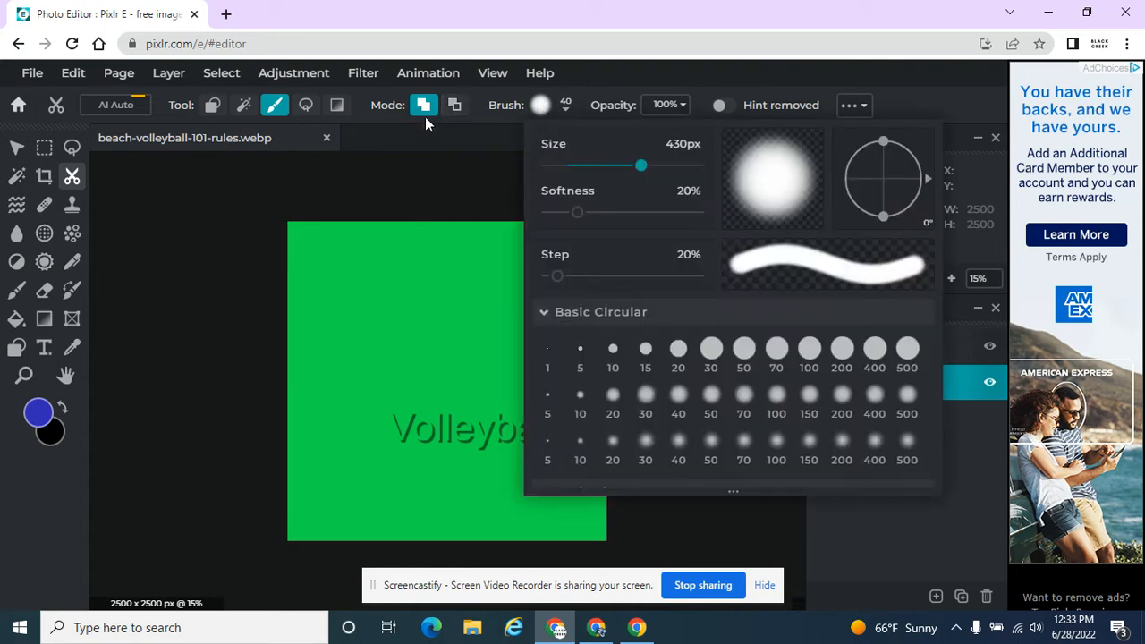
{"action": "left_click", "coordinate": [405, 323]}
{"action": "mouse_move", "coordinate": [388, 315]}
{"action": "left_mouse_down"}
{"action": "mouse_move", "coordinate": [364, 295]}
{"action": "mouse_move", "coordinate": [384, 381]}
{"action": "mouse_move", "coordinate": [321, 326]}
{"action": "mouse_move", "coordinate": [336, 400]}
{"action": "mouse_move", "coordinate": [356, 380]}
{"action": "mouse_move", "coordinate": [408, 375]}
{"action": "mouse_move", "coordinate": [434, 327]}
{"action": "mouse_move", "coordinate": [385, 399]}
{"action": "mouse_move", "coordinate": [473, 337]}
{"action": "mouse_move", "coordinate": [382, 409]}
{"action": "mouse_move", "coordinate": [354, 452]}
{"action": "mouse_move", "coordinate": [339, 435]}
{"action": "mouse_move", "coordinate": [385, 420]}
{"action": "mouse_move", "coordinate": [520, 324]}
{"action": "mouse_move", "coordinate": [370, 423]}
{"action": "mouse_move", "coordinate": [448, 403]}
{"action": "mouse_move", "coordinate": [383, 436]}
{"action": "mouse_move", "coordinate": [573, 326]}
{"action": "mouse_move", "coordinate": [580, 294]}
{"action": "mouse_move", "coordinate": [526, 379]}
{"action": "mouse_move", "coordinate": [597, 358]}
{"action": "mouse_move", "coordinate": [571, 439]}
{"action": "mouse_move", "coordinate": [550, 317]}
{"action": "mouse_move", "coordinate": [537, 306]}
{"action": "mouse_move", "coordinate": [339, 317]}
{"action": "mouse_move", "coordinate": [319, 455]}
{"action": "mouse_move", "coordinate": [343, 452]}
{"action": "mouse_move", "coordinate": [412, 298]}
{"action": "mouse_move", "coordinate": [407, 440]}
{"action": "mouse_move", "coordinate": [434, 401]}
{"action": "mouse_move", "coordinate": [485, 382]}
{"action": "mouse_move", "coordinate": [591, 407]}
{"action": "left_mouse_up"}
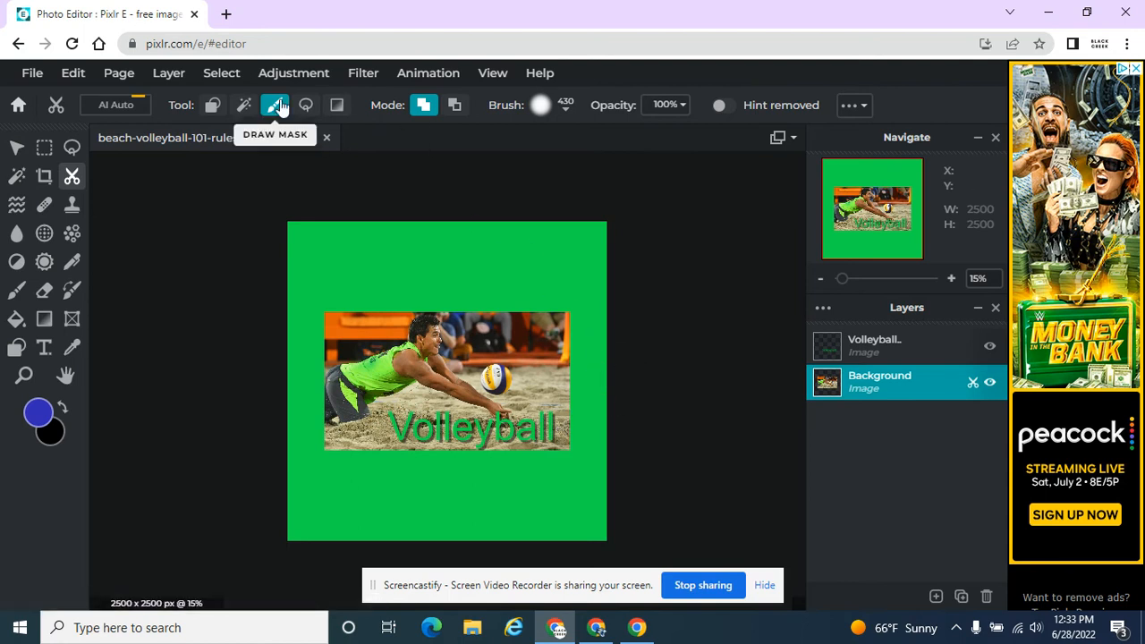
Send the Volleyball text layer backward so it sits below the Background layer.
{"action": "left_click", "coordinate": [183, 79]}
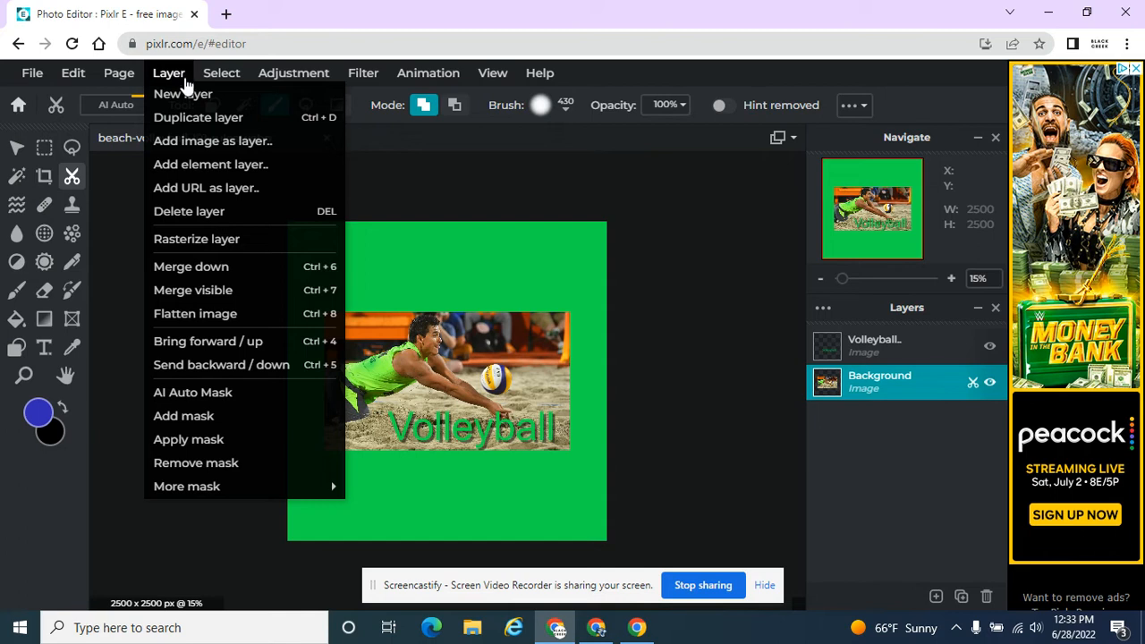
{"action": "left_click", "coordinate": [860, 353]}
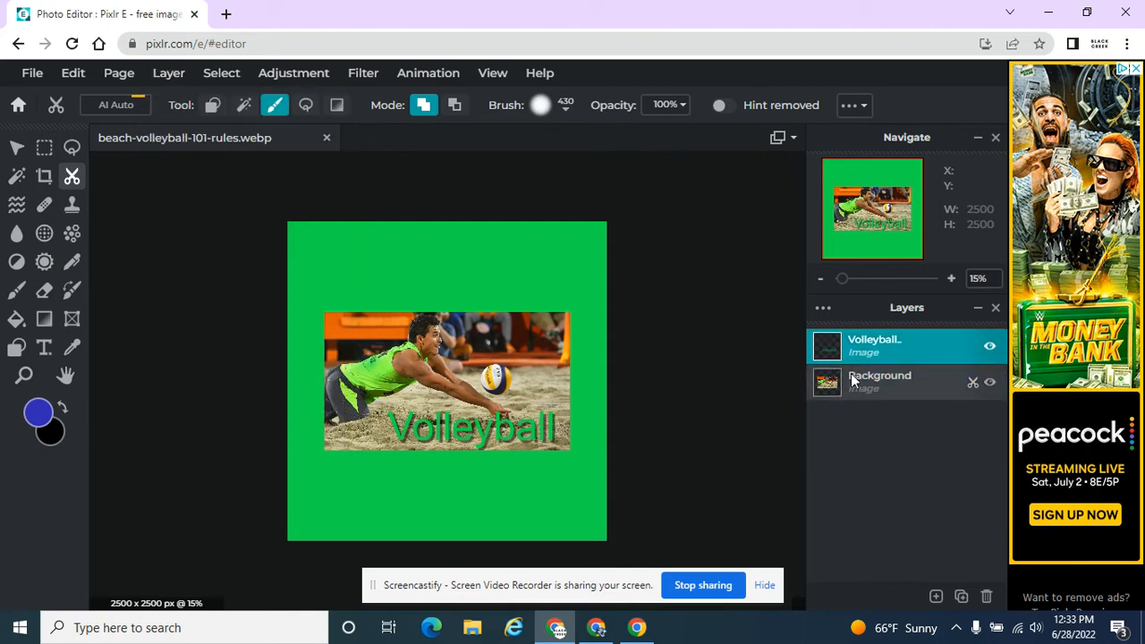
{"action": "left_click", "coordinate": [166, 79]}
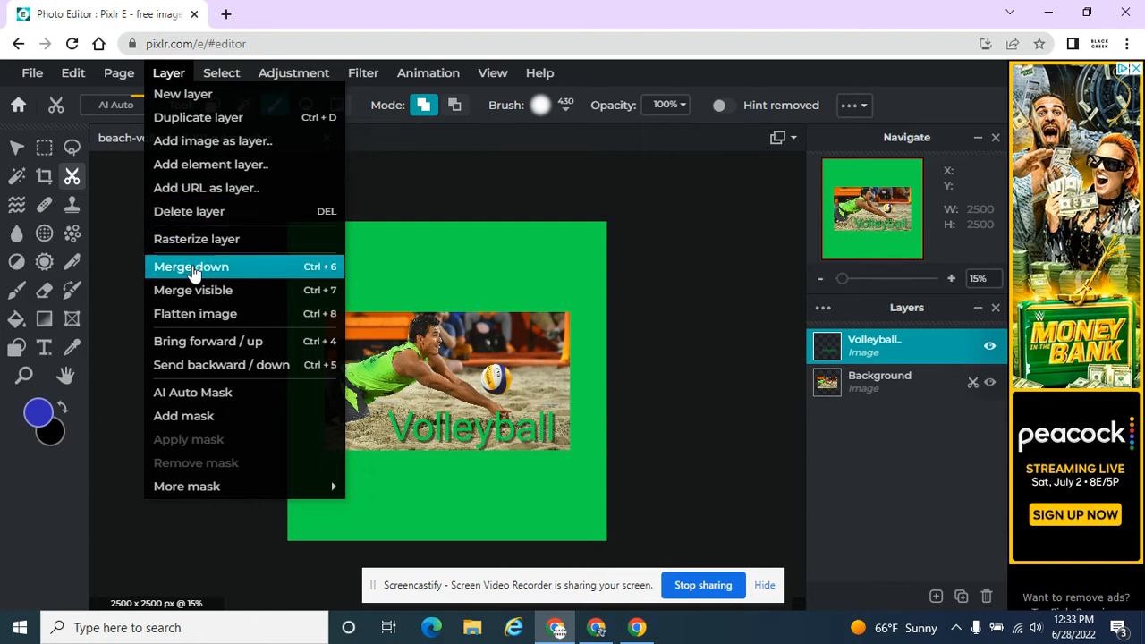
{"action": "left_click", "coordinate": [204, 365]}
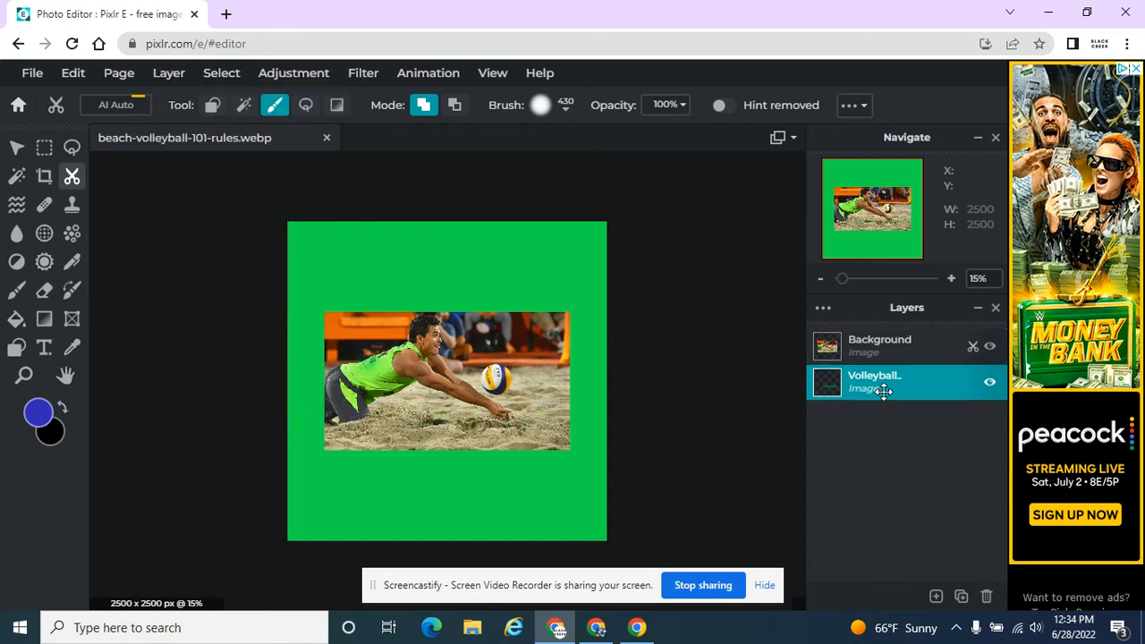
Bring the Volleyball text layer forward so it sits above the Background layer.
{"action": "left_click", "coordinate": [17, 148]}
{"action": "left_click", "coordinate": [515, 435]}
{"action": "mouse_move", "coordinate": [516, 436]}
{"action": "left_mouse_down"}
{"action": "mouse_move", "coordinate": [537, 475]}
{"action": "mouse_move", "coordinate": [512, 388]}
{"action": "mouse_move", "coordinate": [510, 435]}
{"action": "left_mouse_up"}
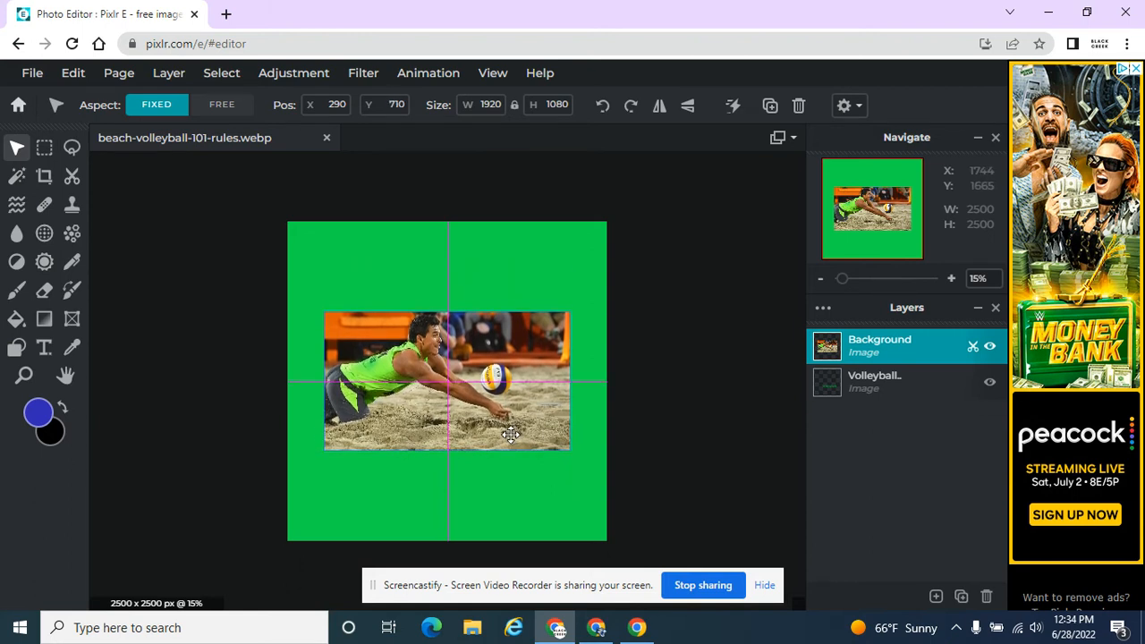
{"action": "left_click", "coordinate": [168, 72]}
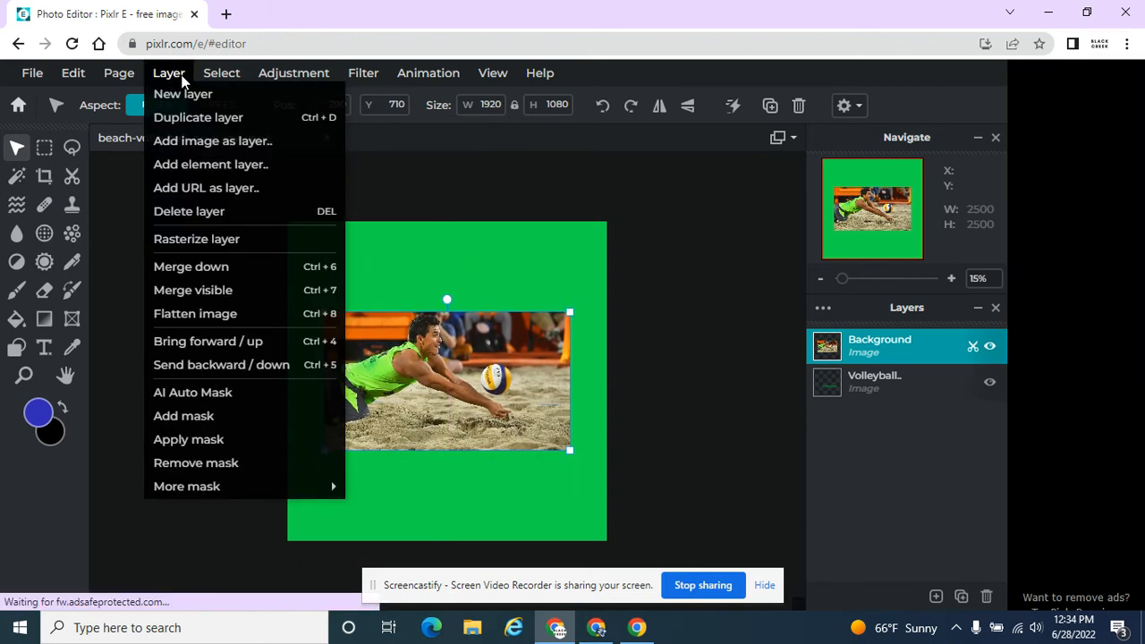
{"action": "left_click", "coordinate": [239, 341]}
{"action": "left_click", "coordinate": [872, 394]}
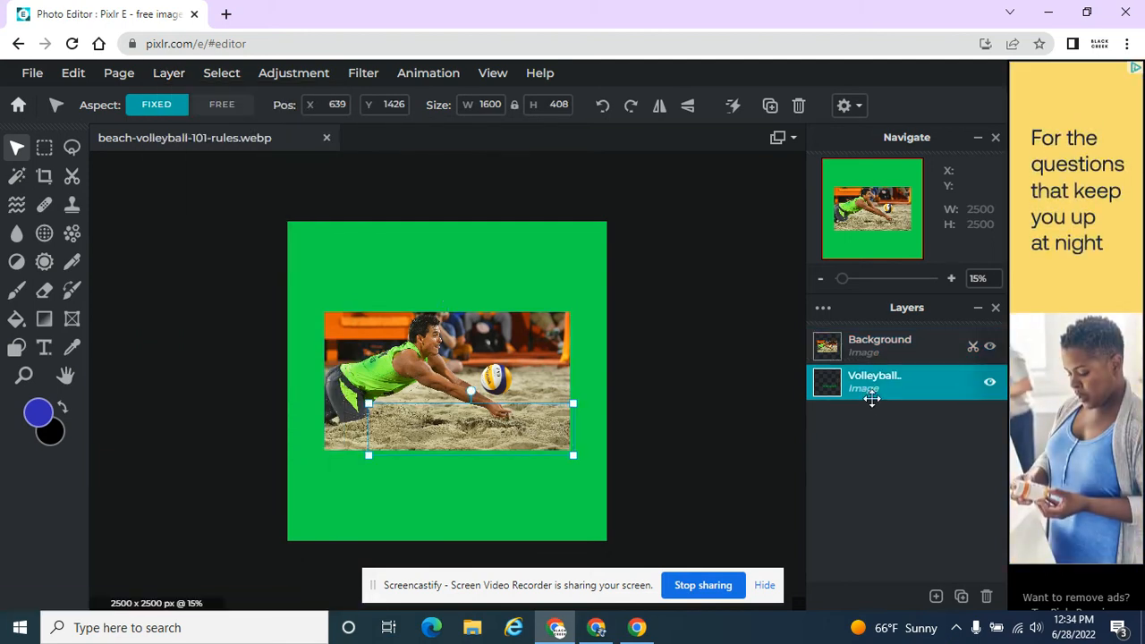
{"action": "left_click", "coordinate": [168, 72]}
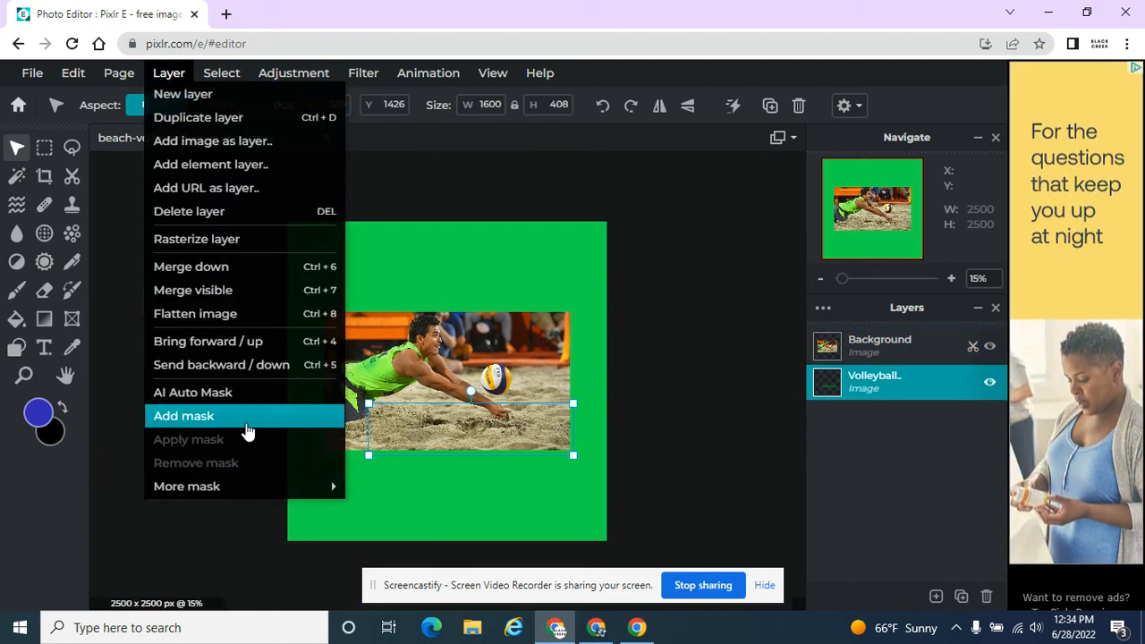
{"action": "left_click", "coordinate": [225, 341]}
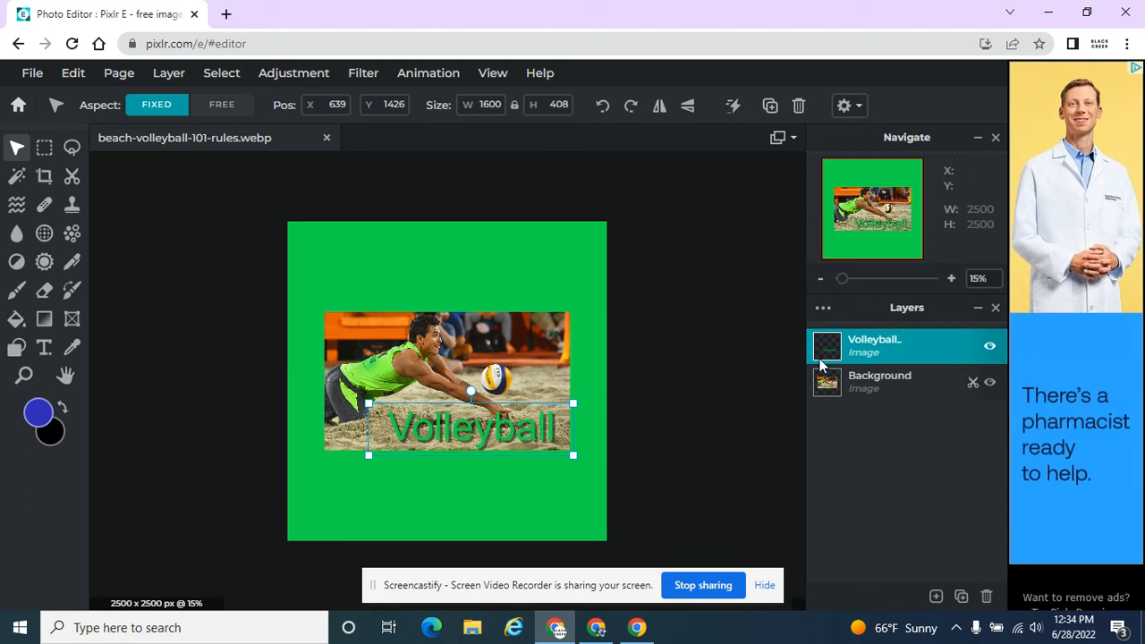
{"action": "left_click_drag", "start_coordinate": [916, 382], "coordinate": [907, 341]}
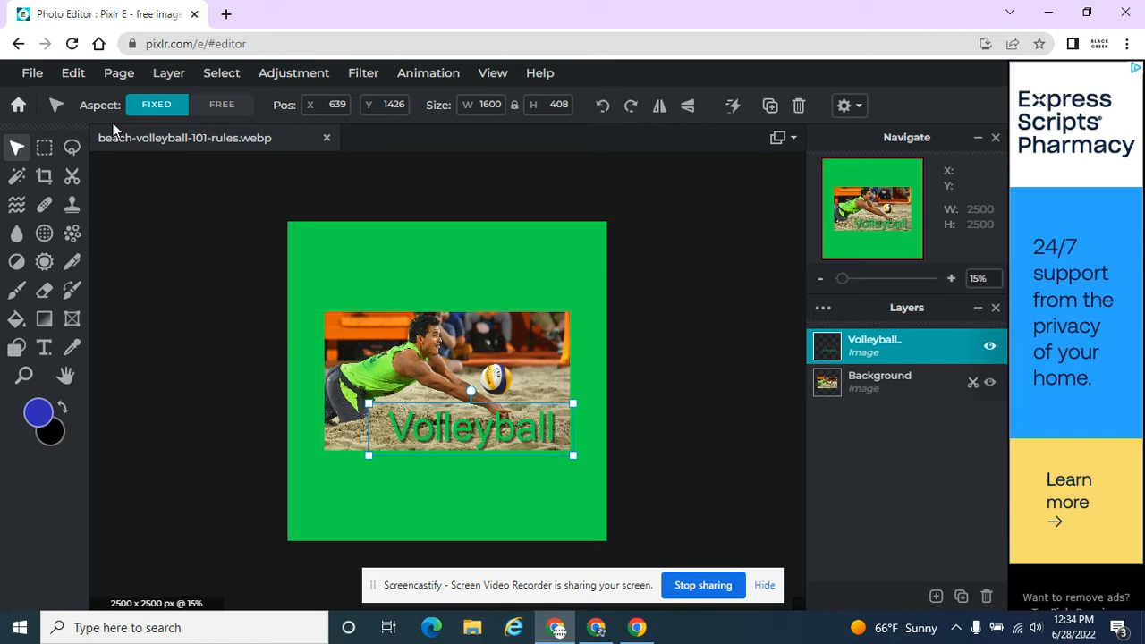
Try a free transform on the Background layer, shrinking the photo from its upper-left corner to about 1907 by 1073 px.
{"action": "left_click", "coordinate": [179, 77]}
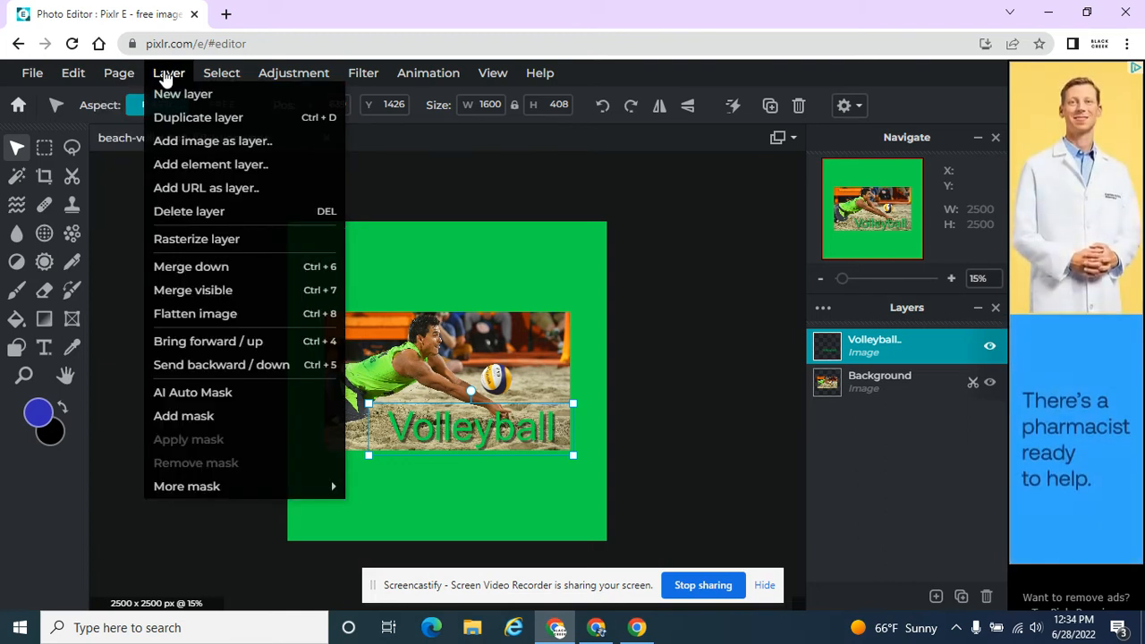
{"action": "mouse_move", "coordinate": [128, 81]}
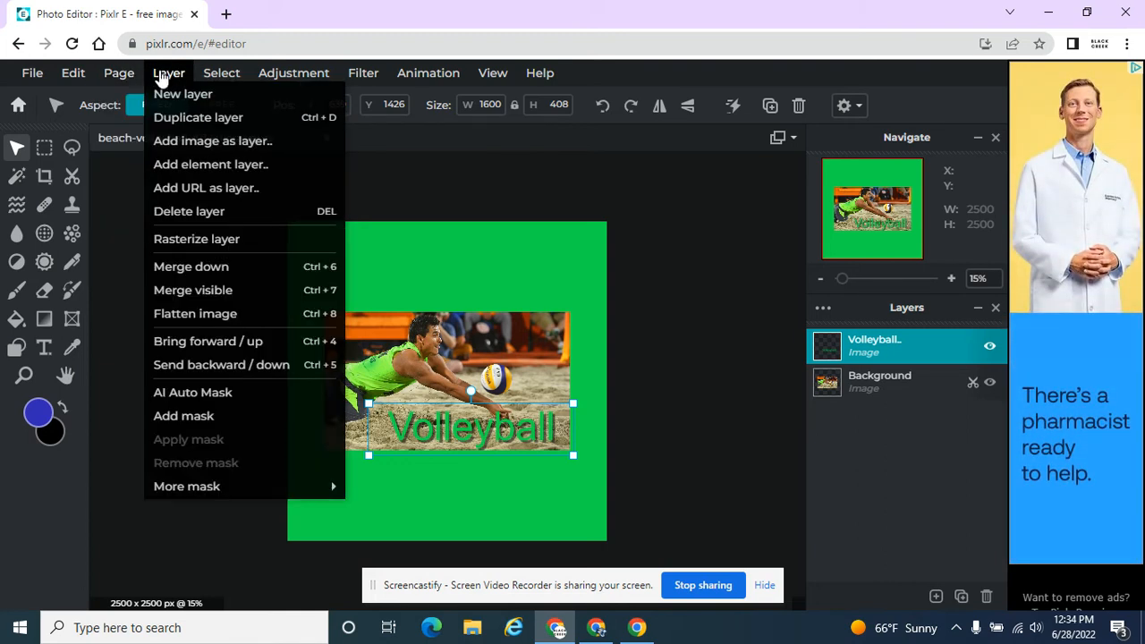
{"action": "left_click", "coordinate": [832, 383]}
{"action": "mouse_move", "coordinate": [79, 78]}
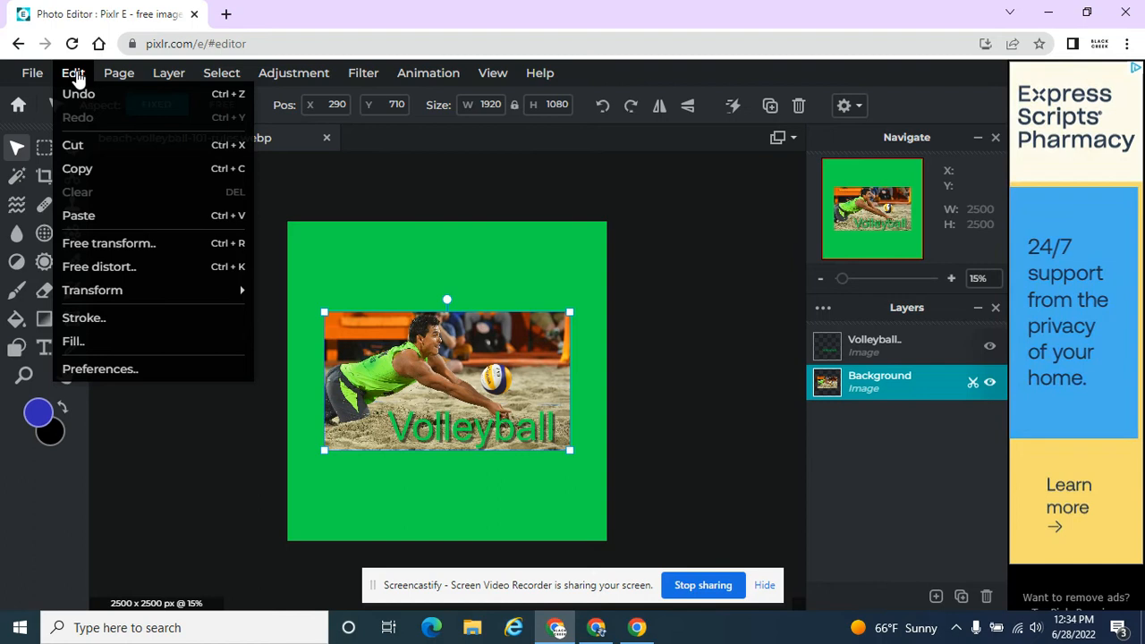
{"action": "left_click", "coordinate": [93, 245]}
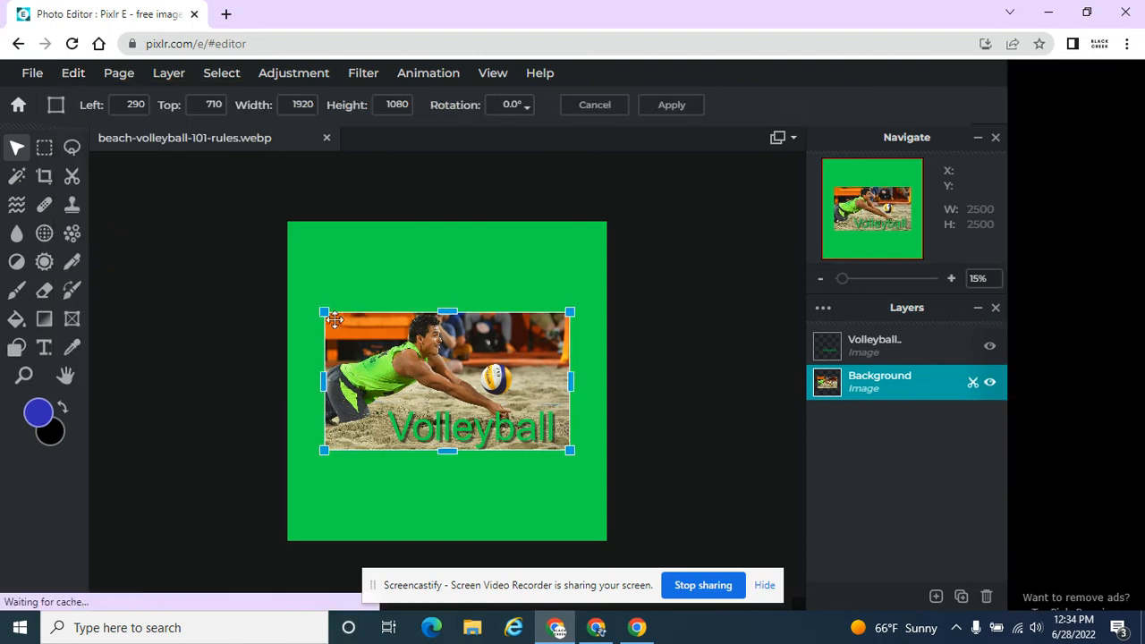
{"action": "left_click_drag", "start_coordinate": [325, 307], "coordinate": [327, 309]}
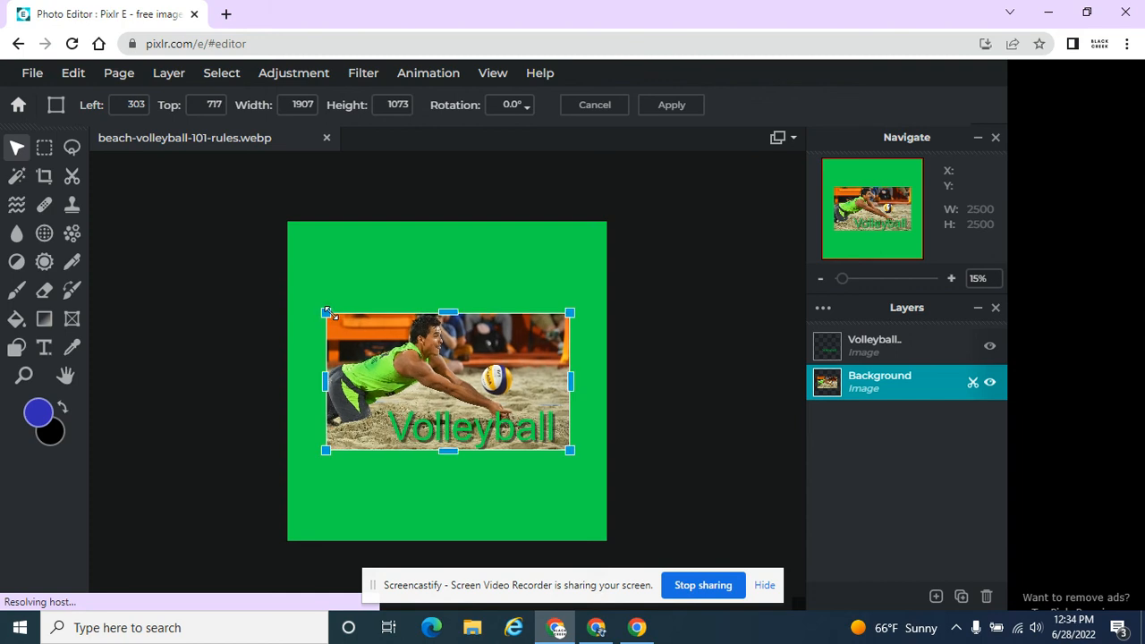
{"action": "left_click", "coordinate": [73, 74]}
{"action": "left_click", "coordinate": [768, 440]}
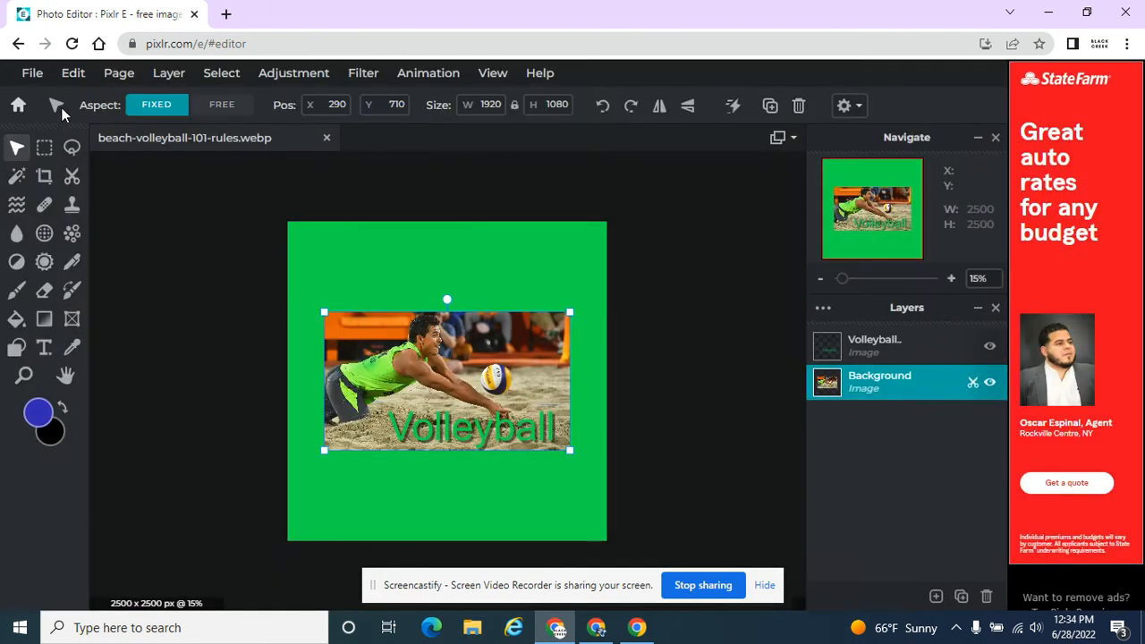
Free distort the Background layer, moving its upper corners inward to about (762, 645) and (1777, 638), lower corners to about (322, 1639) and (2230, 1902).
{"action": "left_click", "coordinate": [74, 75]}
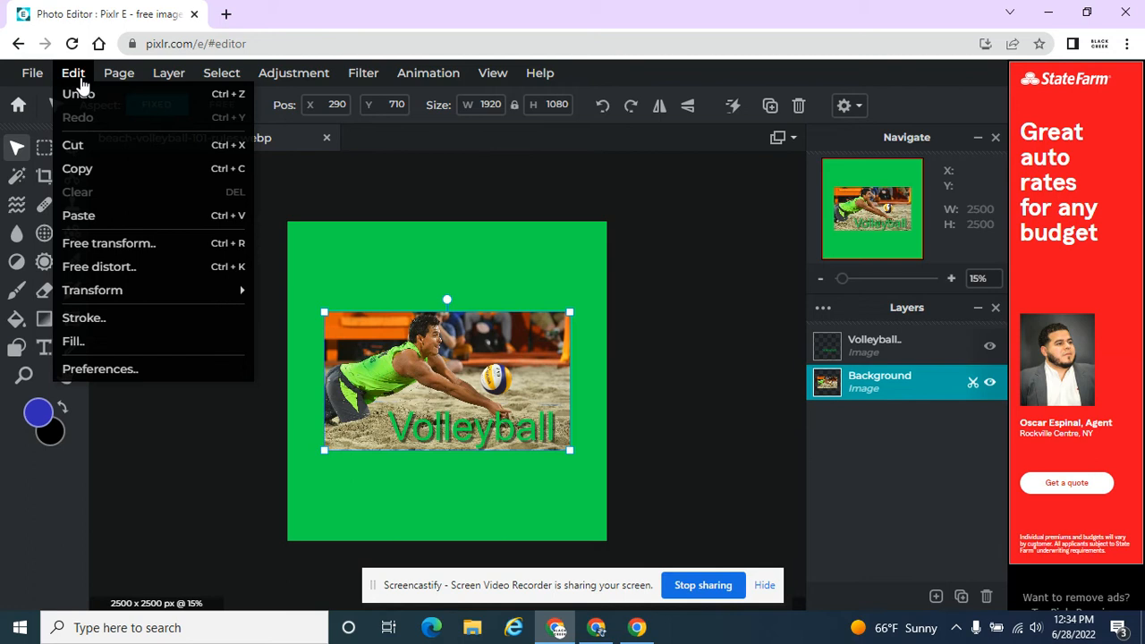
{"action": "left_click", "coordinate": [117, 266]}
{"action": "left_click_drag", "start_coordinate": [324, 313], "coordinate": [384, 304]}
{"action": "left_click_drag", "start_coordinate": [570, 313], "coordinate": [515, 302]}
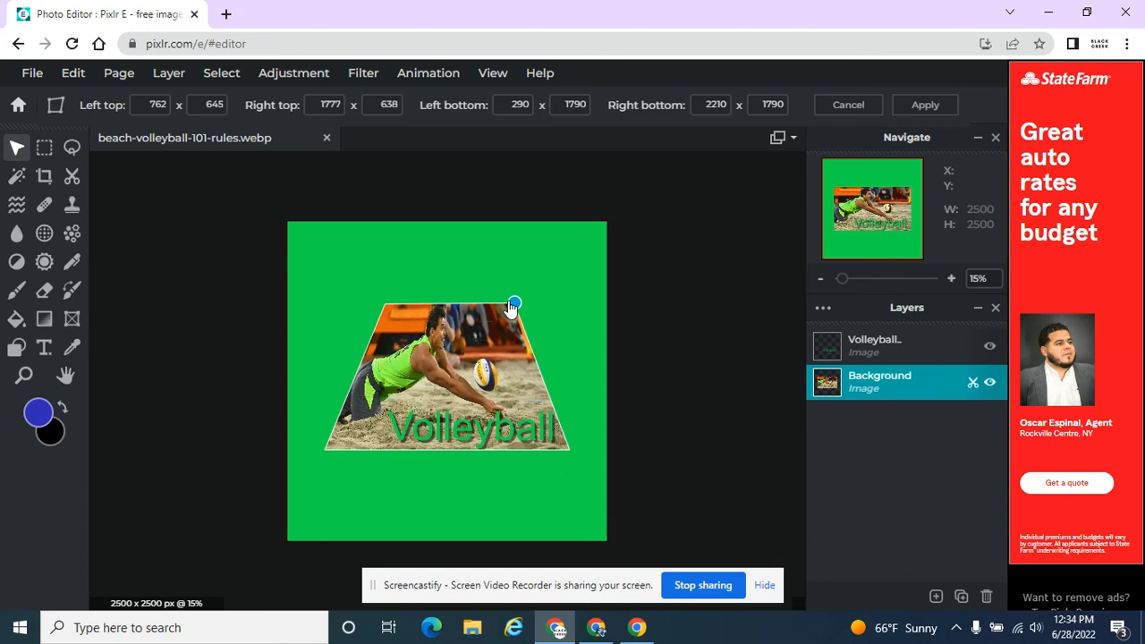
{"action": "left_click_drag", "start_coordinate": [325, 452], "coordinate": [328, 431]}
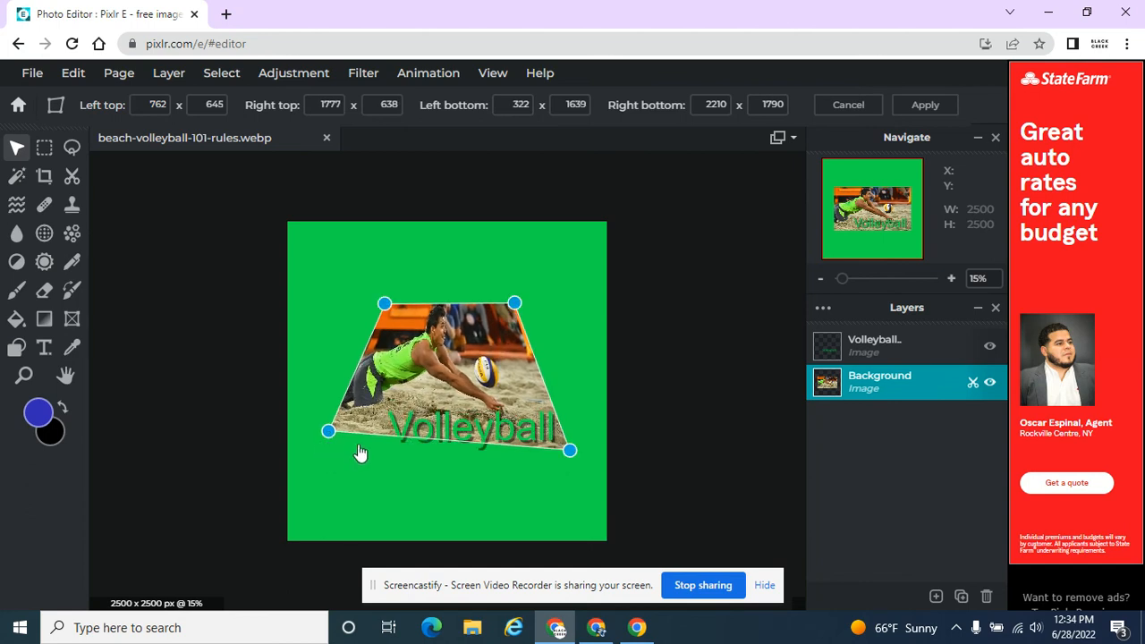
{"action": "left_click_drag", "start_coordinate": [570, 450], "coordinate": [573, 464]}
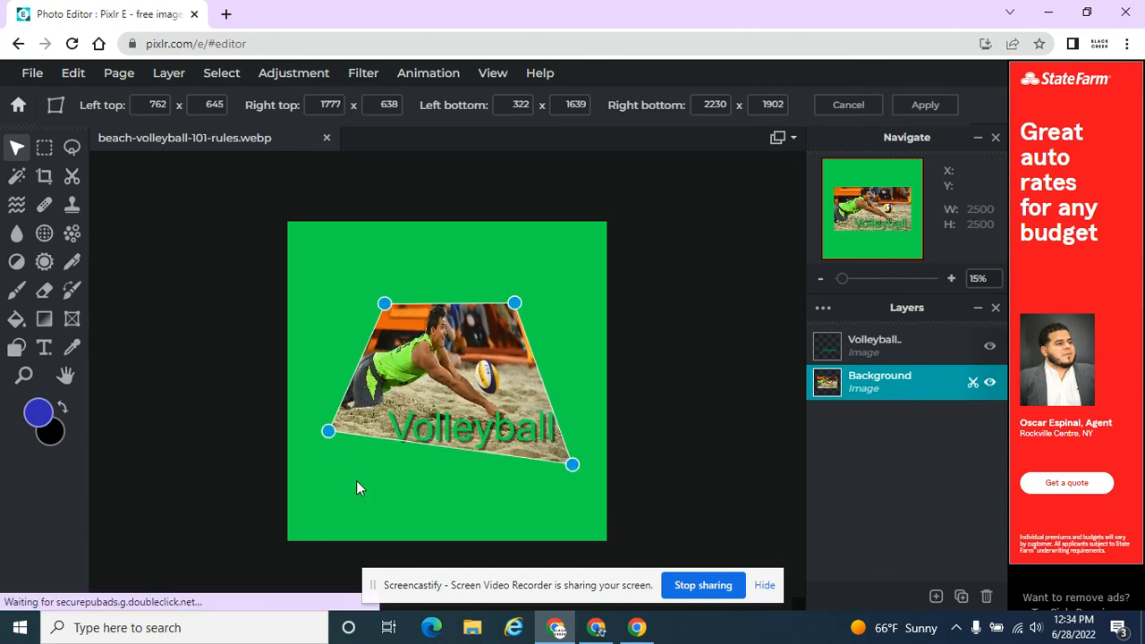
{"action": "key", "text": "Return"}
Apply a light red stroke with size 40 around the distorted photo on the Background layer.
{"action": "left_click", "coordinate": [77, 73]}
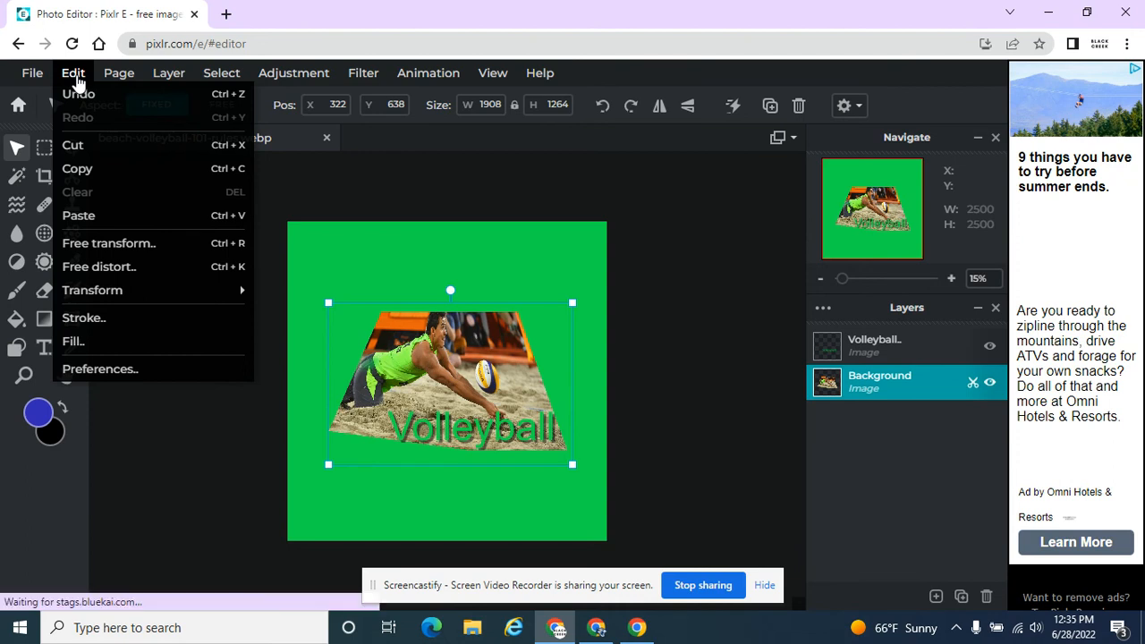
{"action": "left_click", "coordinate": [121, 331]}
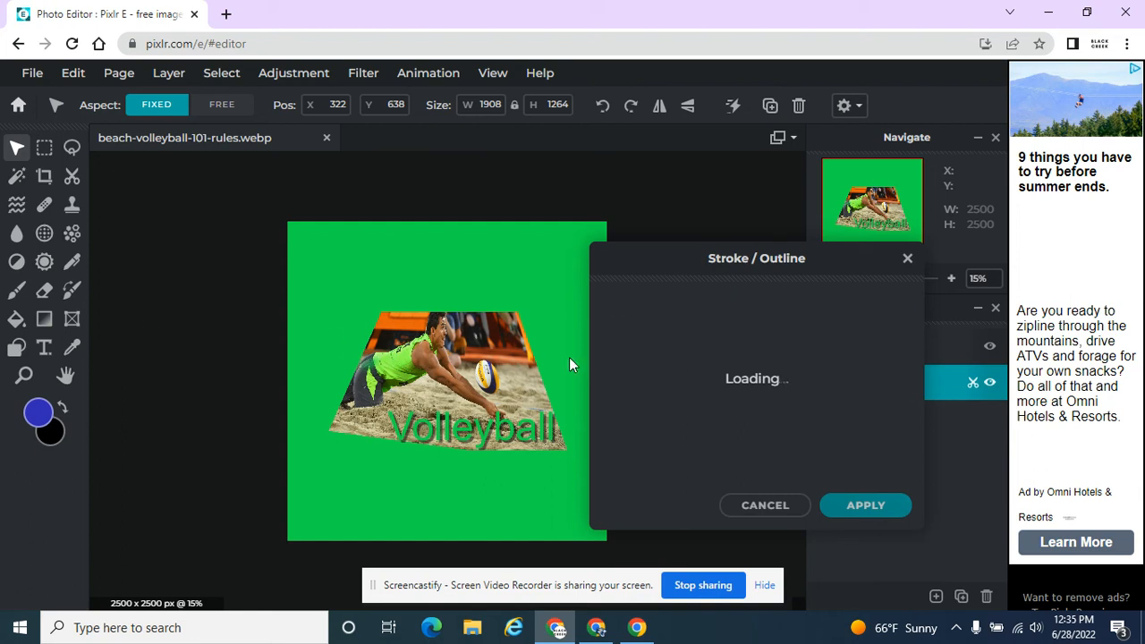
{"action": "left_click", "coordinate": [892, 310]}
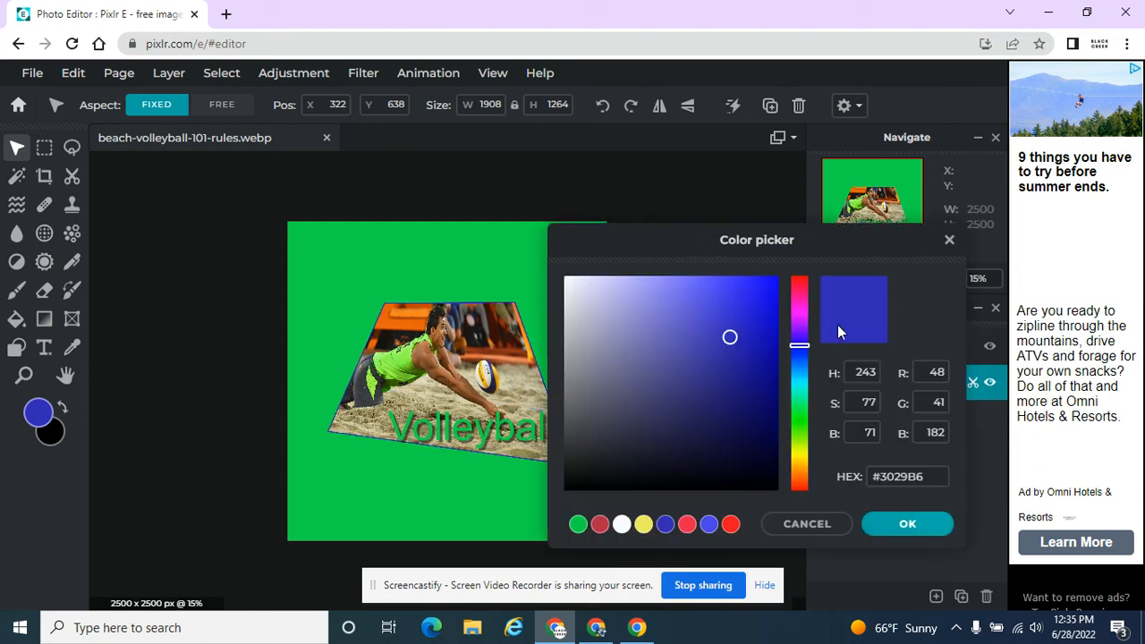
{"action": "left_click", "coordinate": [800, 281]}
{"action": "left_click", "coordinate": [724, 294]}
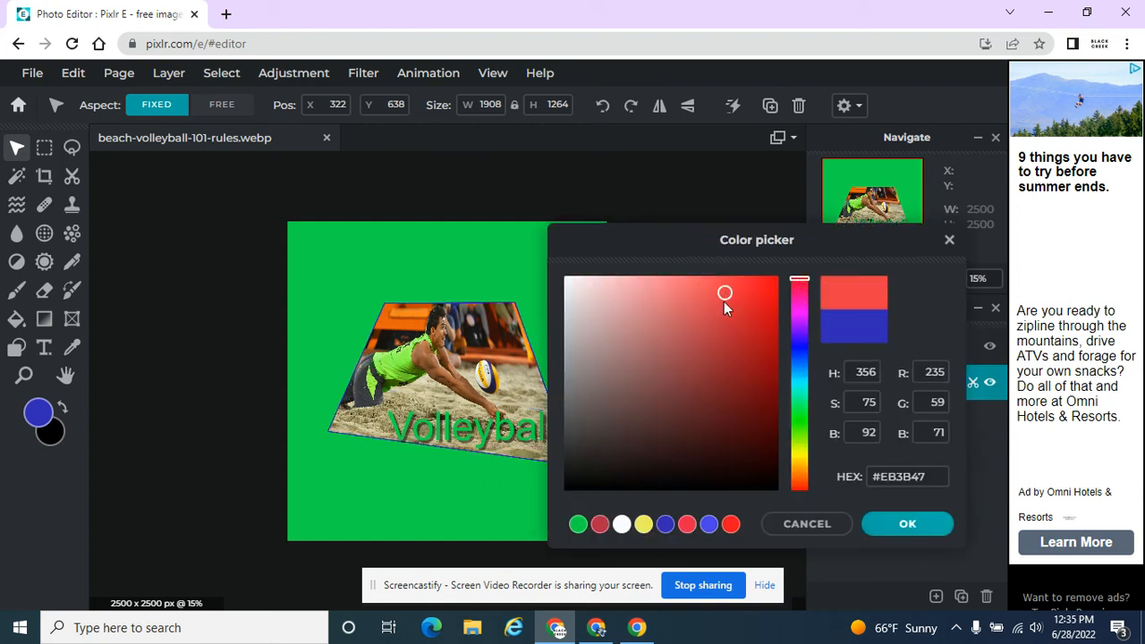
{"action": "left_click", "coordinate": [895, 526]}
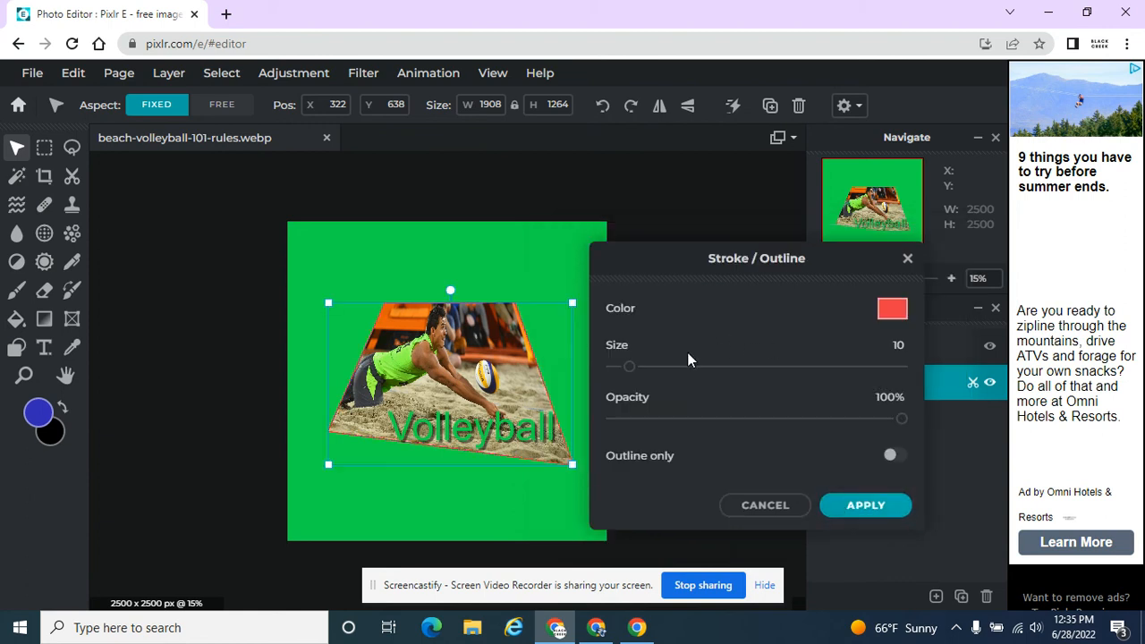
{"action": "left_click_drag", "start_coordinate": [627, 368], "coordinate": [689, 367]}
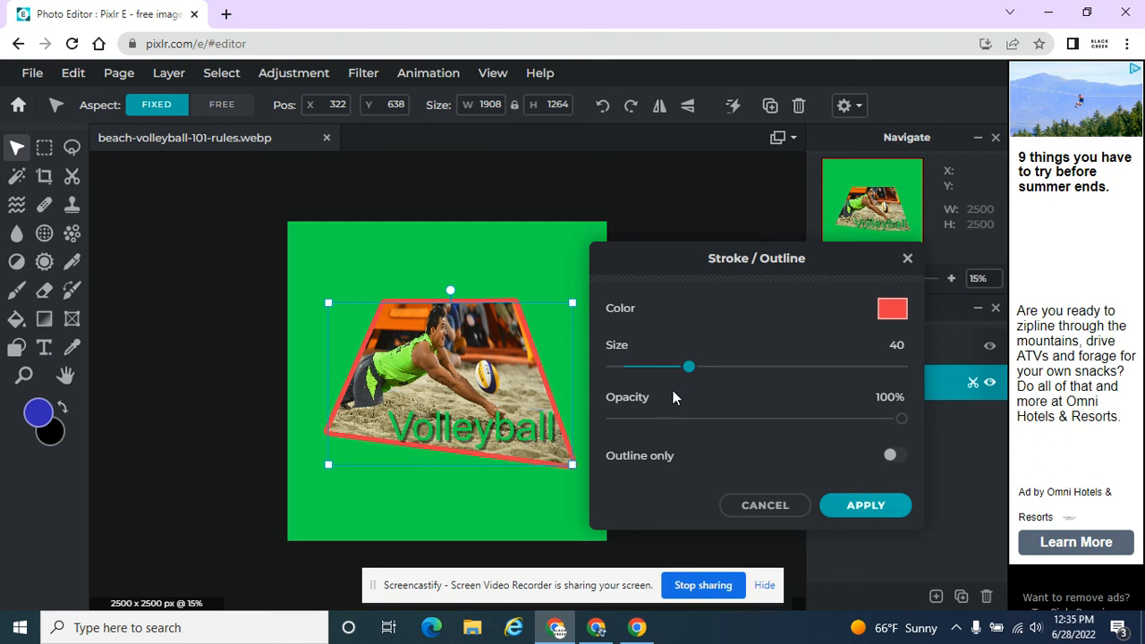
{"action": "left_click", "coordinate": [866, 505]}
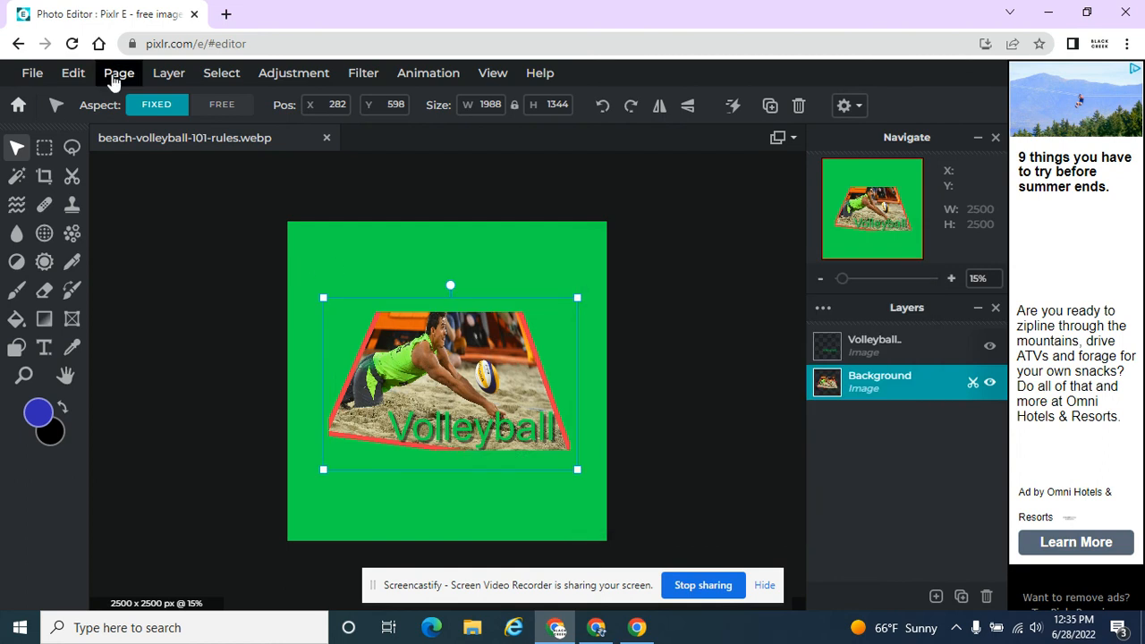